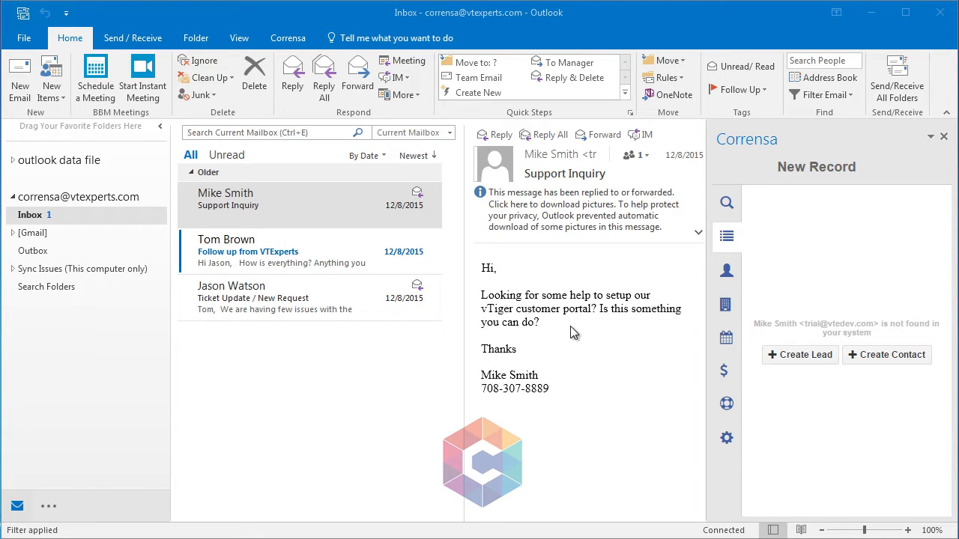
Open the customer's ticket-update email and review the JWT Solutions, Inc. organization details popup.
{"action": "left_click", "coordinate": [339, 290]}
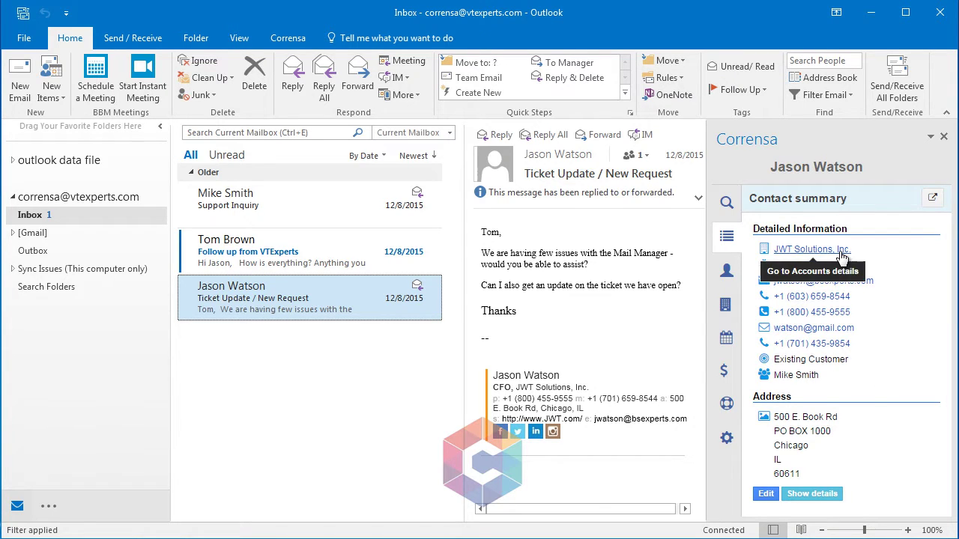
{"action": "left_click", "coordinate": [783, 250]}
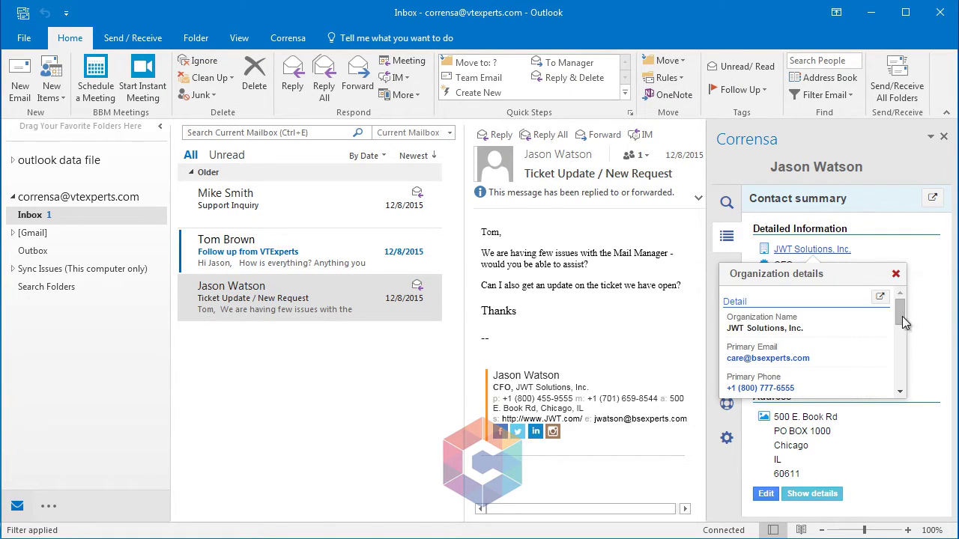
{"action": "left_click_drag", "start_coordinate": [901, 315], "coordinate": [902, 353]}
{"action": "left_click", "coordinate": [896, 275]}
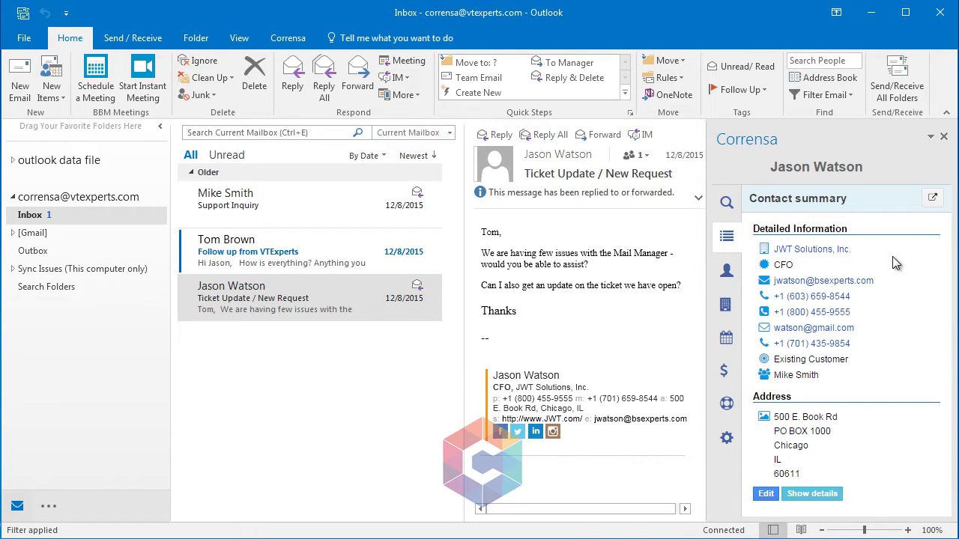
Show the sender's full Corrensa contact details, scrolled down to the mailing address.
{"action": "left_click", "coordinate": [732, 273]}
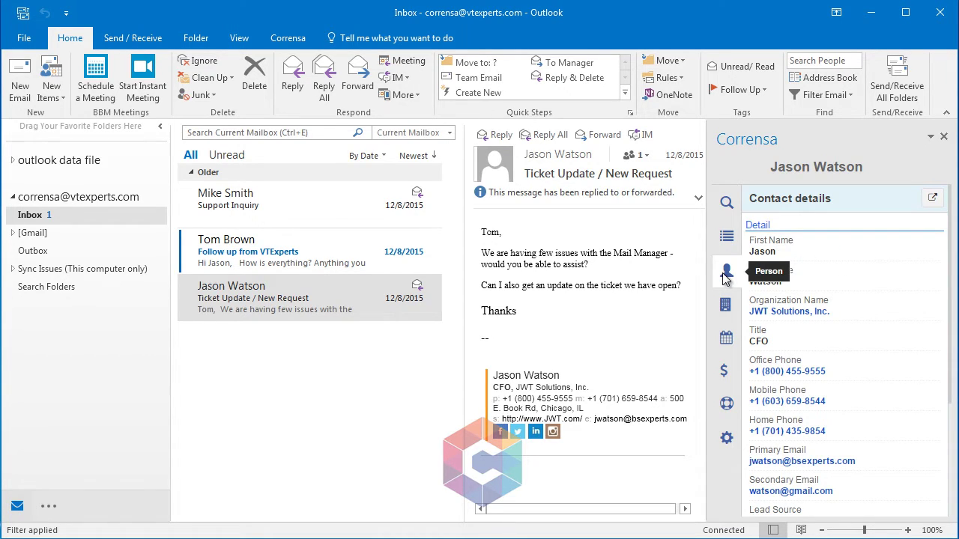
{"action": "left_click_drag", "start_coordinate": [945, 253], "coordinate": [946, 300]}
{"action": "scroll", "coordinate": [892, 317], "scroll_direction": "down", "scroll_amount": 2}
{"action": "scroll", "coordinate": [821, 347], "scroll_direction": "down", "scroll_amount": 3}
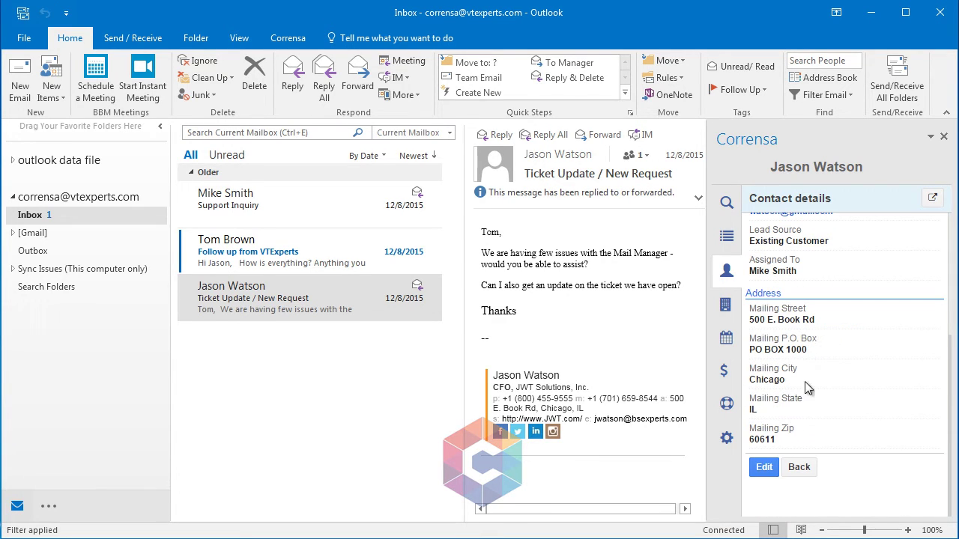
Copy the Home Phone number into the Secondary Phone field and update the contact.
{"action": "left_click", "coordinate": [764, 467]}
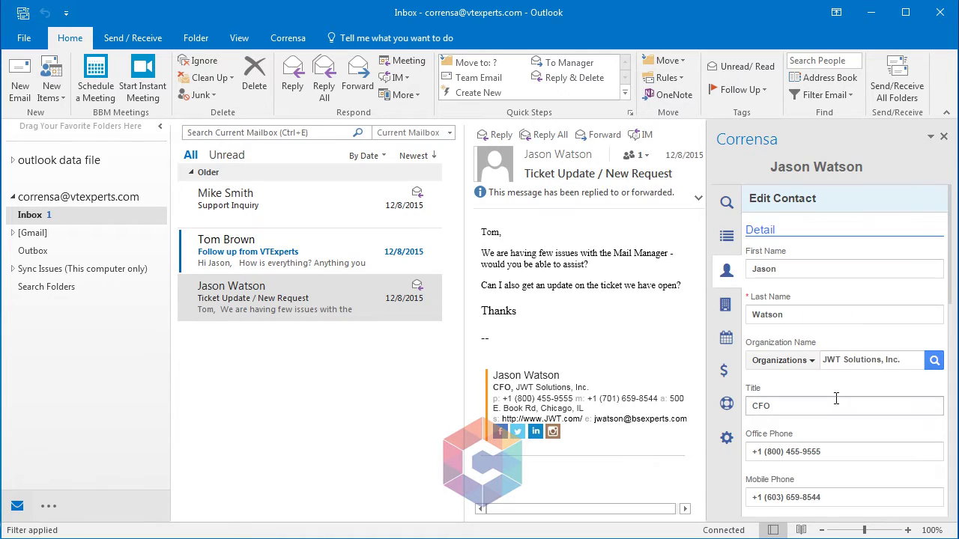
{"action": "scroll", "coordinate": [949, 269], "scroll_direction": "down", "scroll_amount": 3}
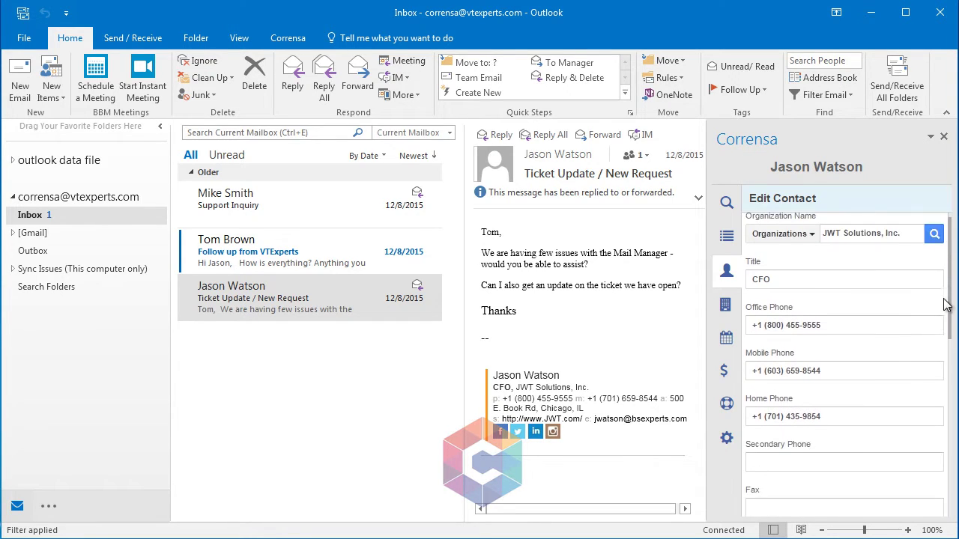
{"action": "left_click", "coordinate": [915, 360]}
{"action": "key", "text": "ctrl+c"}
{"action": "left_click", "coordinate": [766, 405]}
{"action": "key", "text": "ctrl+v"}
{"action": "scroll", "coordinate": [941, 337], "scroll_direction": "down", "scroll_amount": 10}
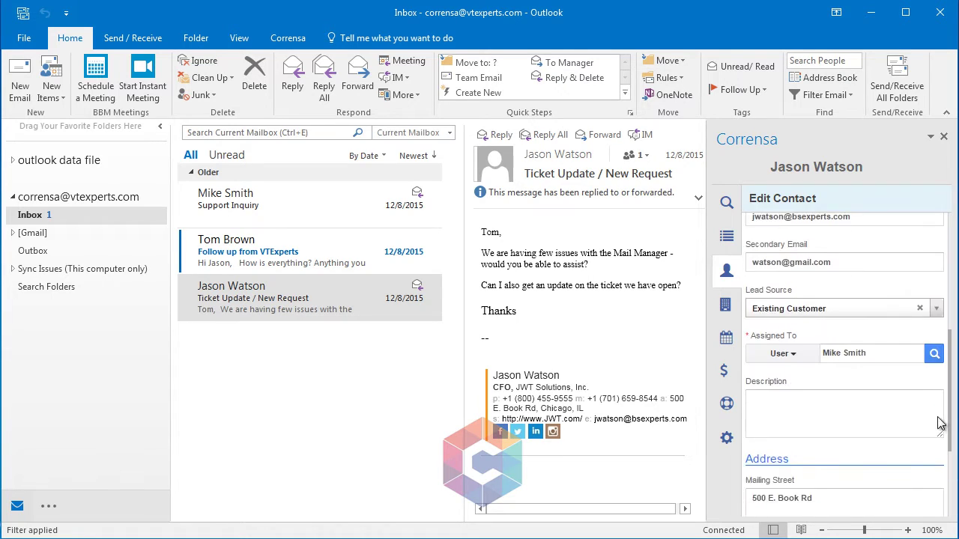
{"action": "left_click", "coordinate": [765, 468]}
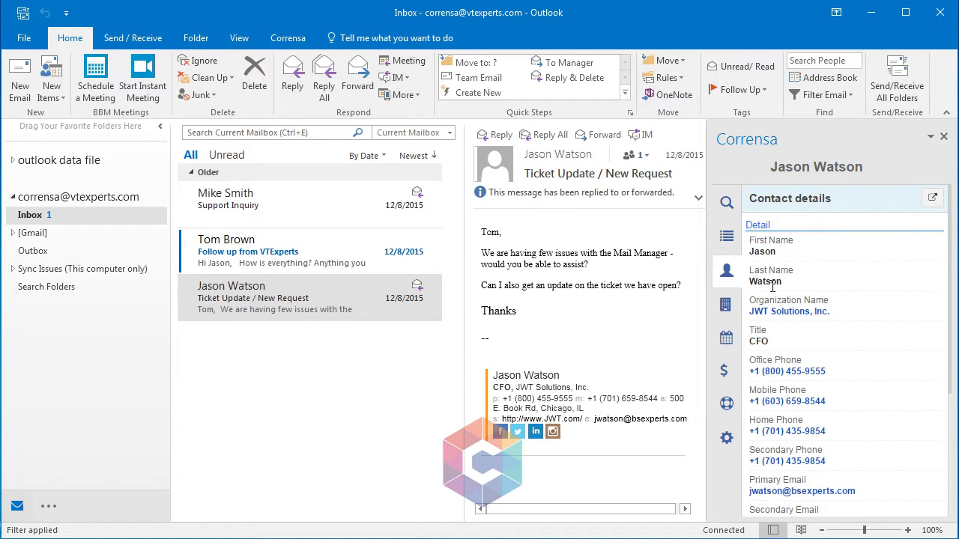
Show the JWT Solutions, Inc. organization record down to its billing address.
{"action": "left_click", "coordinate": [727, 307]}
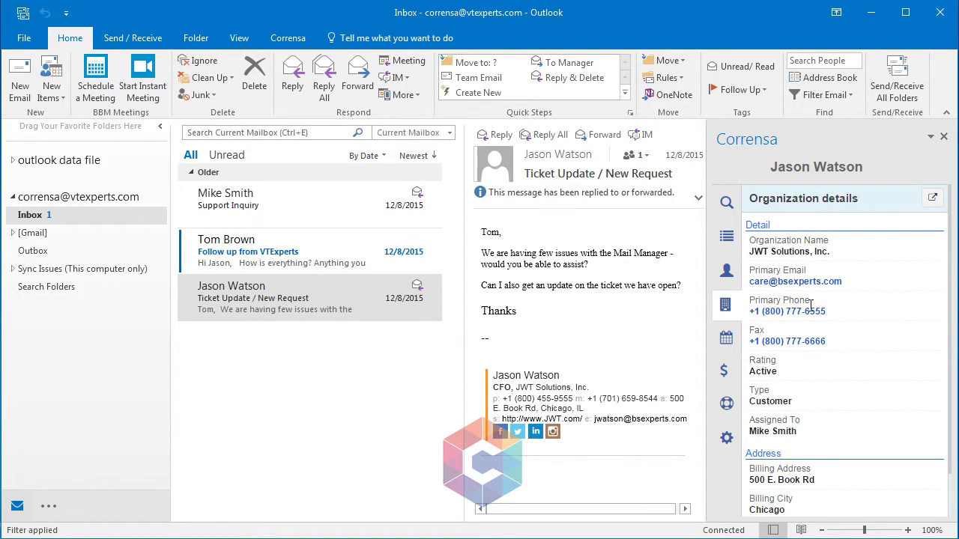
{"action": "scroll", "coordinate": [948, 300], "scroll_direction": "down", "scroll_amount": 3}
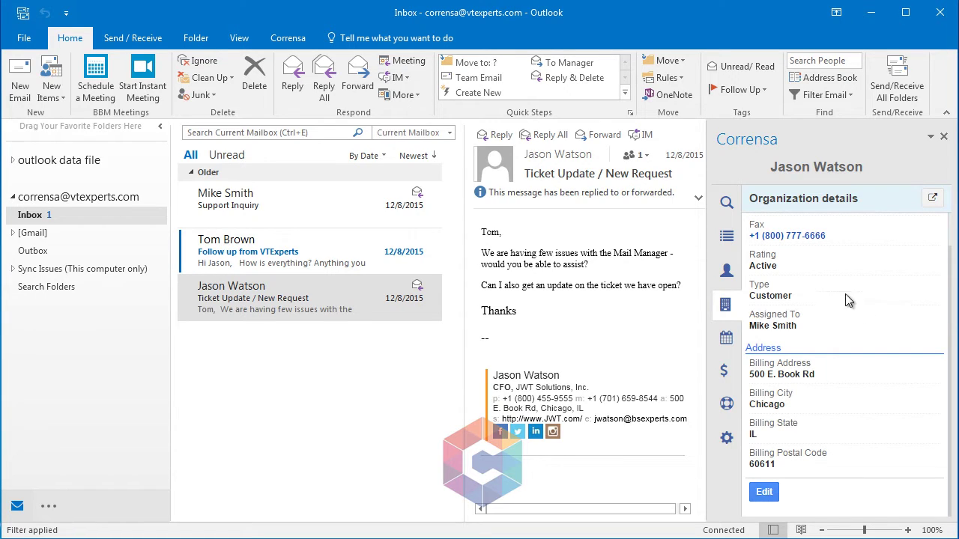
Check the Send checklist task's details, then return to the contact's calendar of tasks and events.
{"action": "left_click", "coordinate": [726, 340]}
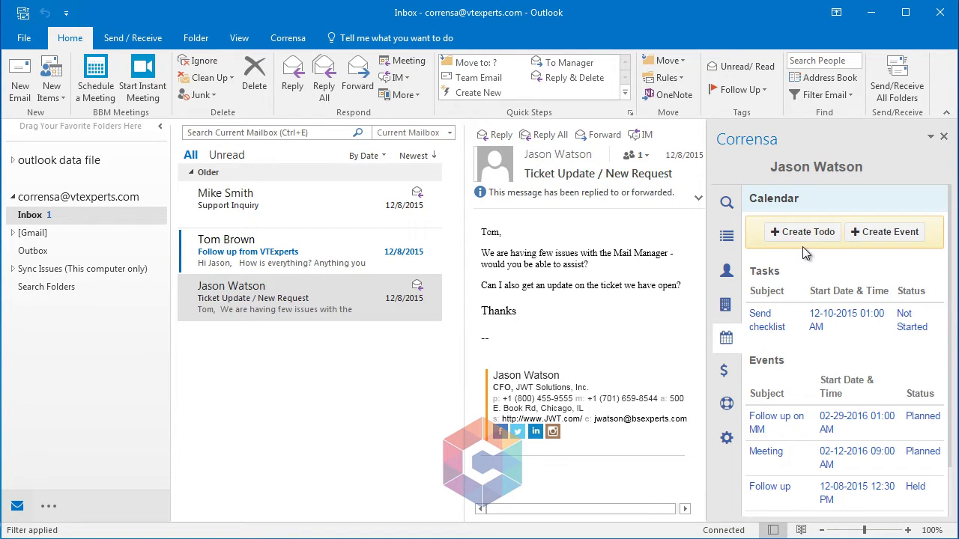
{"action": "left_click", "coordinate": [765, 319]}
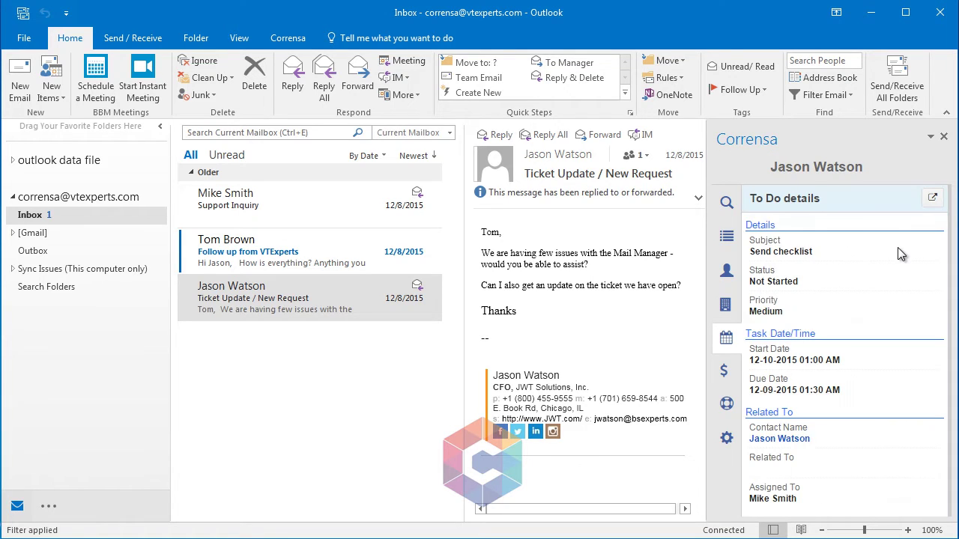
{"action": "scroll", "coordinate": [903, 258], "scroll_direction": "down", "scroll_amount": 2}
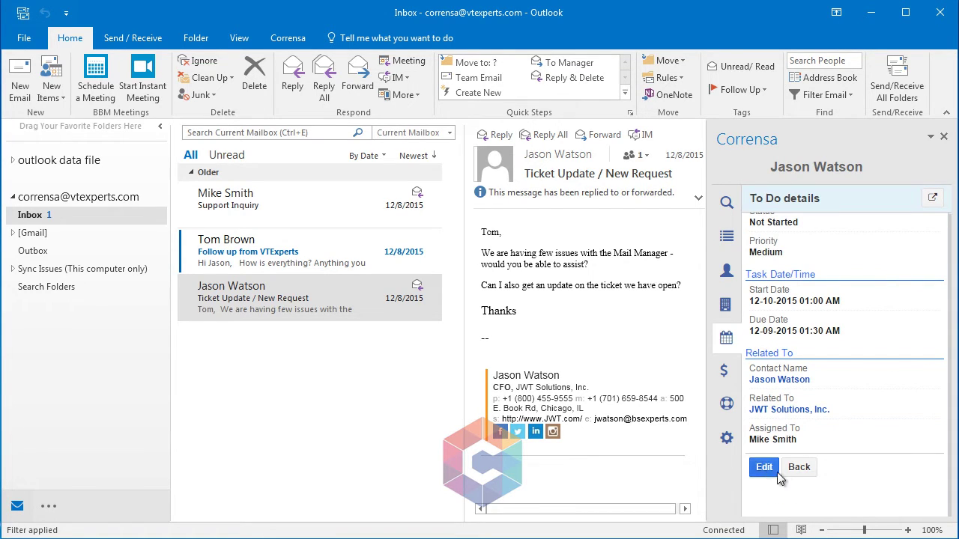
{"action": "left_click", "coordinate": [728, 340]}
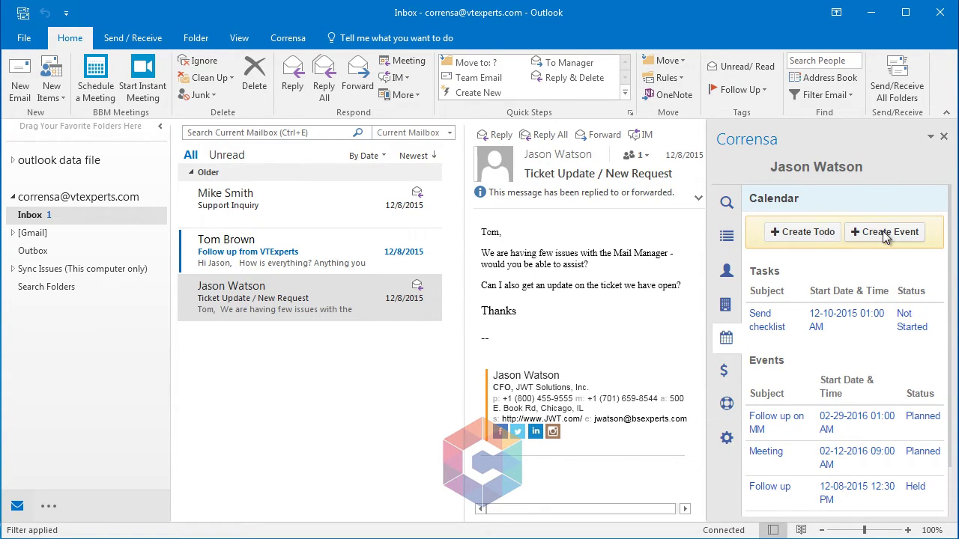
Start a new event titled Test 123 with status Held and activity type Meeting.
{"action": "left_click", "coordinate": [885, 234]}
{"action": "left_click", "coordinate": [825, 267]}
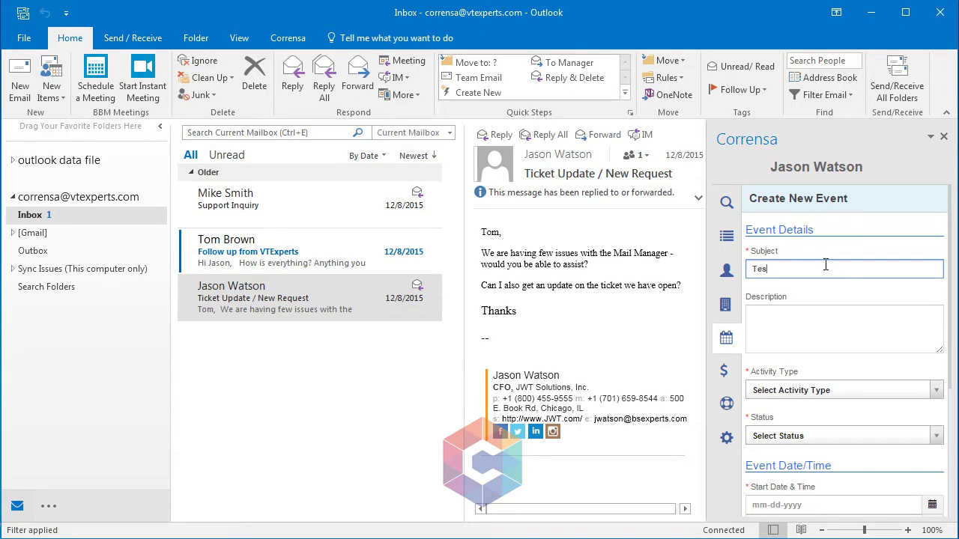
{"action": "left_click", "coordinate": [829, 320]}
{"action": "scroll", "coordinate": [828, 324], "scroll_direction": "down", "scroll_amount": 3}
{"action": "left_click", "coordinate": [799, 261]}
{"action": "left_click", "coordinate": [787, 315]}
{"action": "left_click", "coordinate": [808, 218]}
{"action": "left_click", "coordinate": [792, 272]}
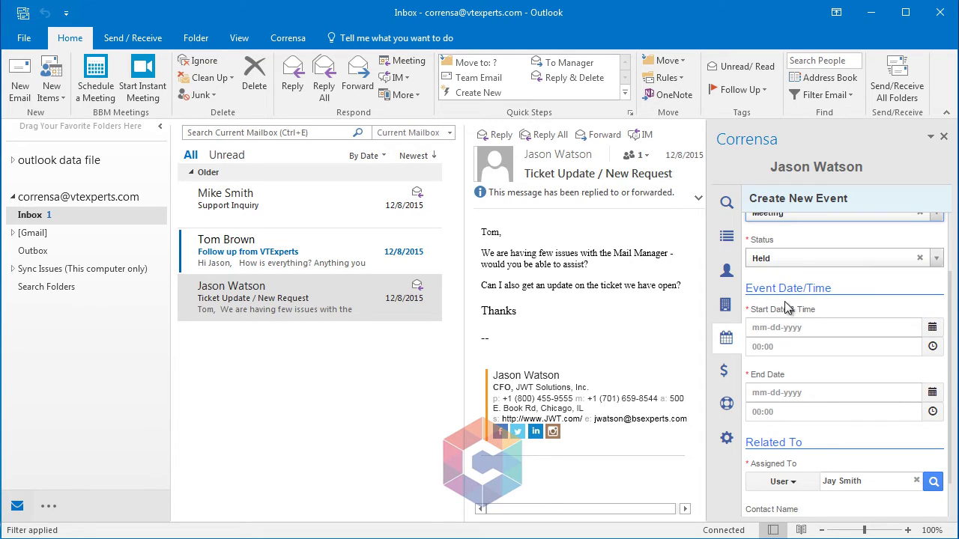
Set the event dates to 03-21-2016 through 03-22-2016 and create it.
{"action": "left_click", "coordinate": [781, 328]}
{"action": "left_click", "coordinate": [779, 441]}
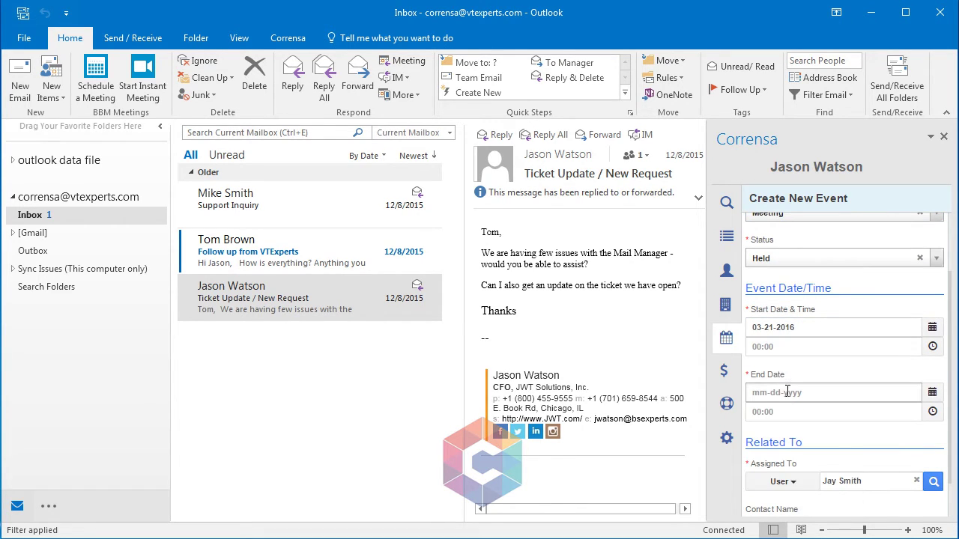
{"action": "left_click", "coordinate": [789, 393]}
{"action": "left_click", "coordinate": [800, 507]}
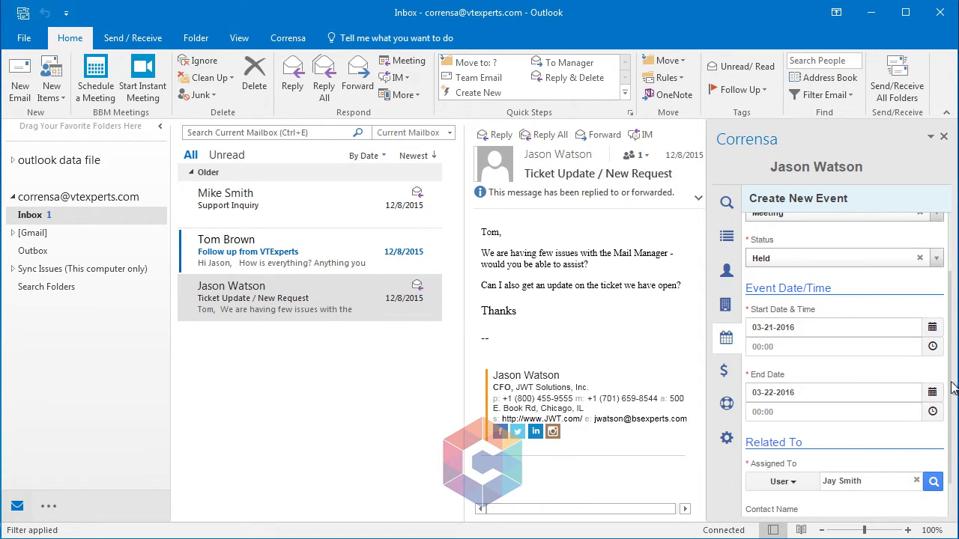
{"action": "left_click_drag", "start_coordinate": [949, 385], "coordinate": [949, 399]}
{"action": "scroll", "coordinate": [949, 399], "scroll_direction": "down", "scroll_amount": 2}
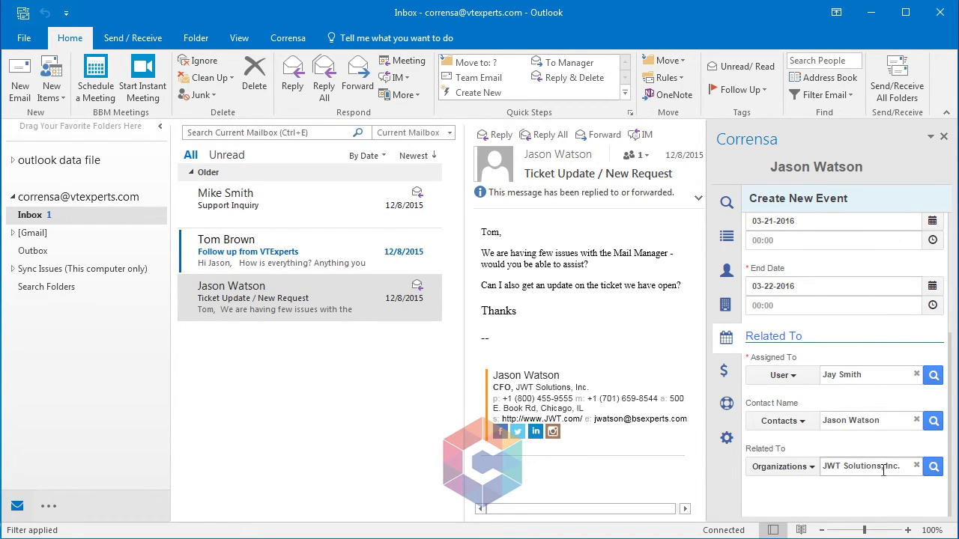
{"action": "scroll", "coordinate": [869, 464], "scroll_direction": "down", "scroll_amount": 1}
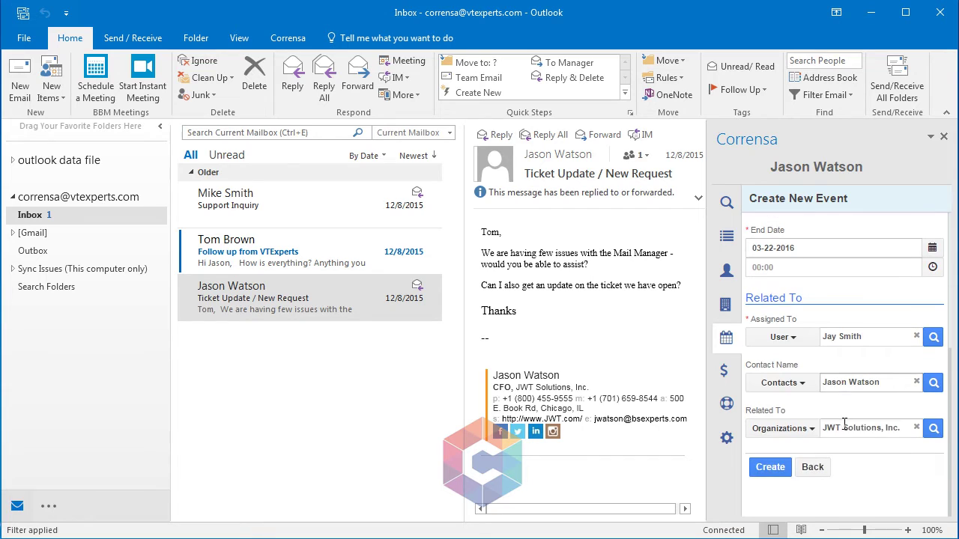
{"action": "left_click", "coordinate": [777, 469]}
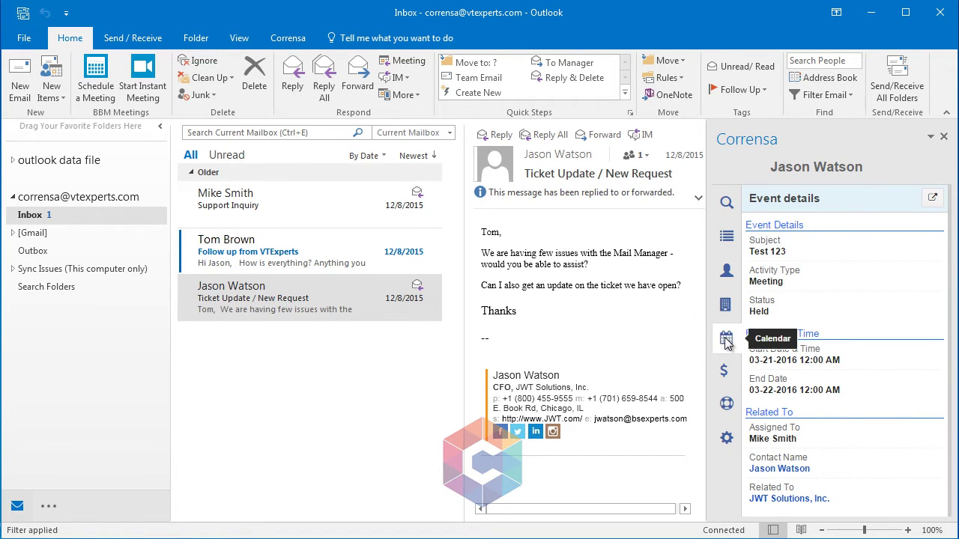
Check the new event in the calendar, then list the contact's related opportunities.
{"action": "left_click", "coordinate": [726, 338]}
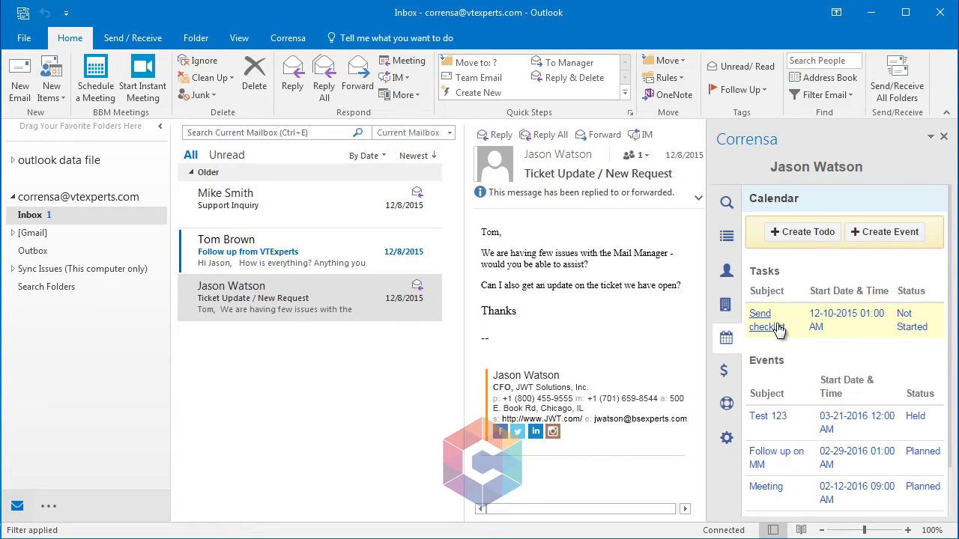
{"action": "left_click", "coordinate": [725, 371]}
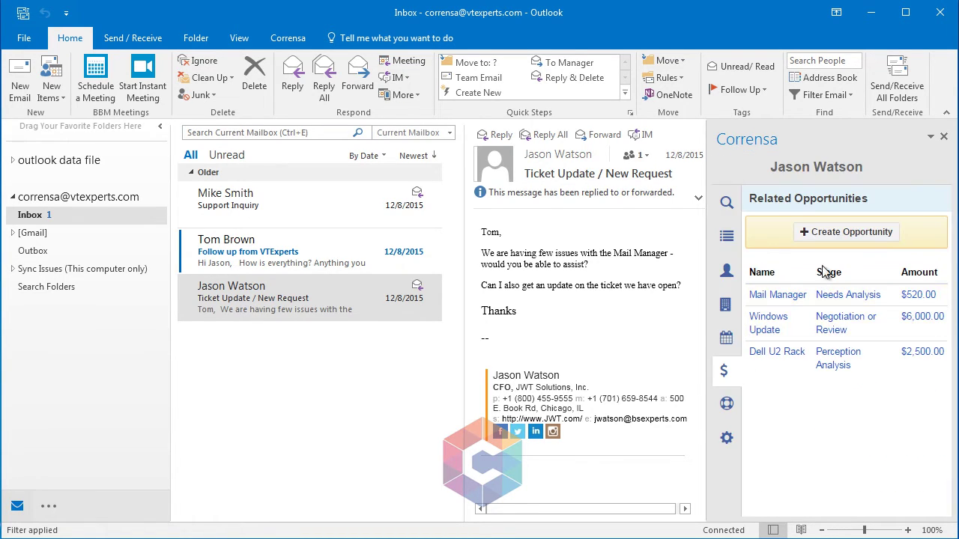
Start a new opportunity at the Prospecting sales stage named 'Name'.
{"action": "left_click", "coordinate": [857, 237]}
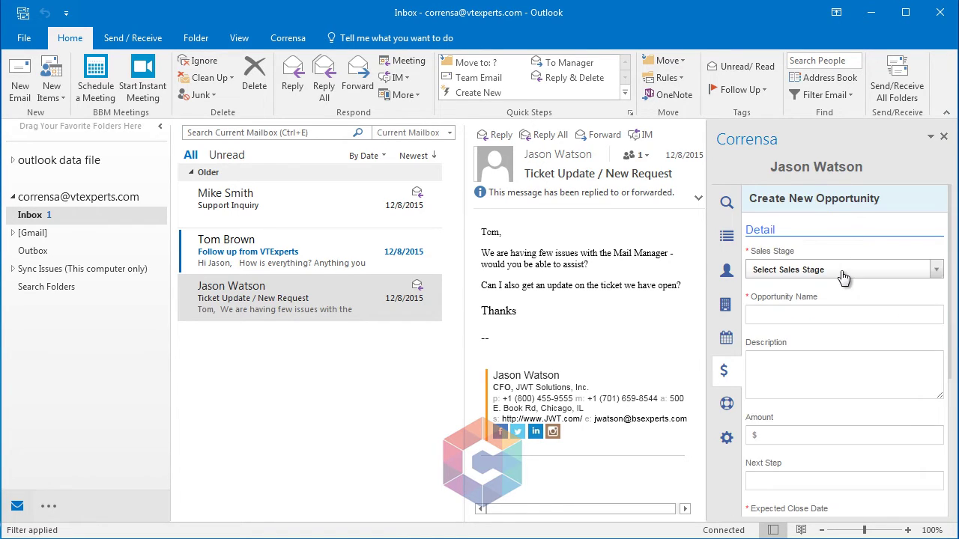
{"action": "left_click", "coordinate": [843, 271]}
{"action": "left_click", "coordinate": [824, 311]}
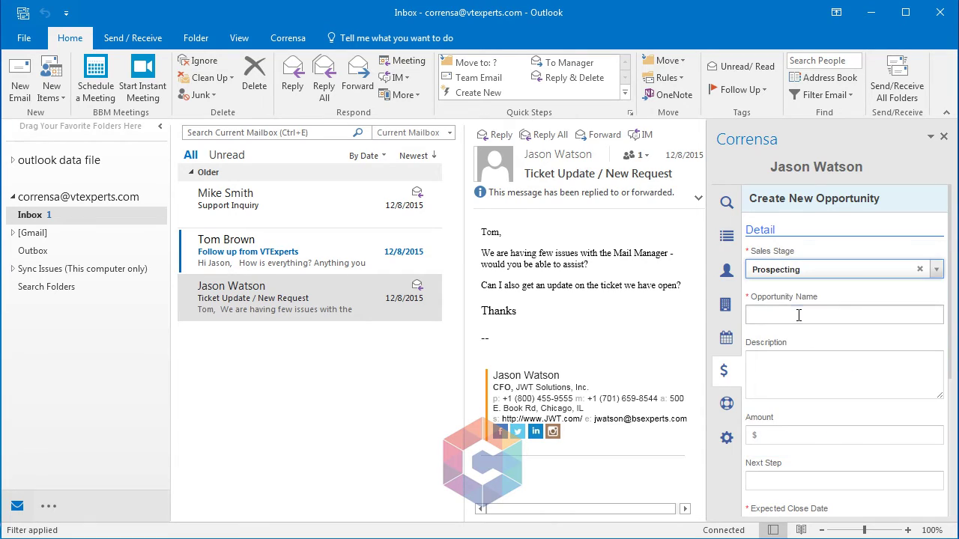
{"action": "left_click", "coordinate": [799, 316]}
{"action": "type", "text": "Name"}
{"action": "left_click", "coordinate": [789, 372]}
Give the opportunity amount 100.00 and expected close date 03-21-2016.
{"action": "left_click", "coordinate": [756, 437]}
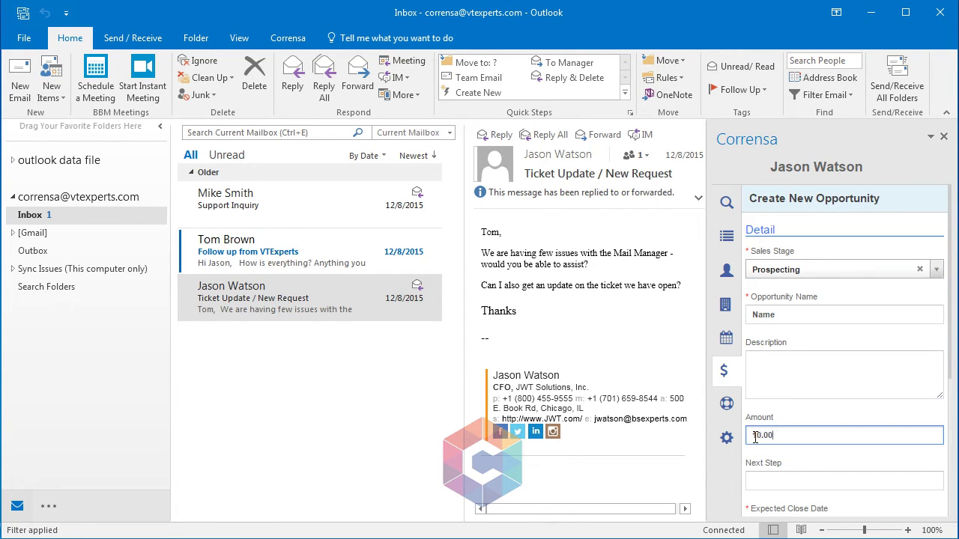
{"action": "scroll", "coordinate": [763, 436], "scroll_direction": "down", "scroll_amount": 5}
{"action": "scroll", "coordinate": [830, 294], "scroll_direction": "up", "scroll_amount": 3}
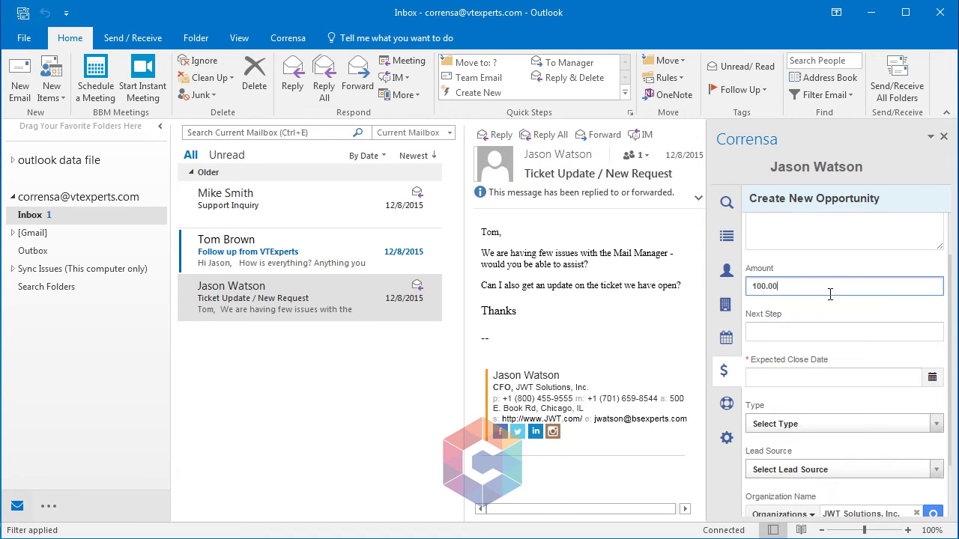
{"action": "left_click", "coordinate": [796, 372]}
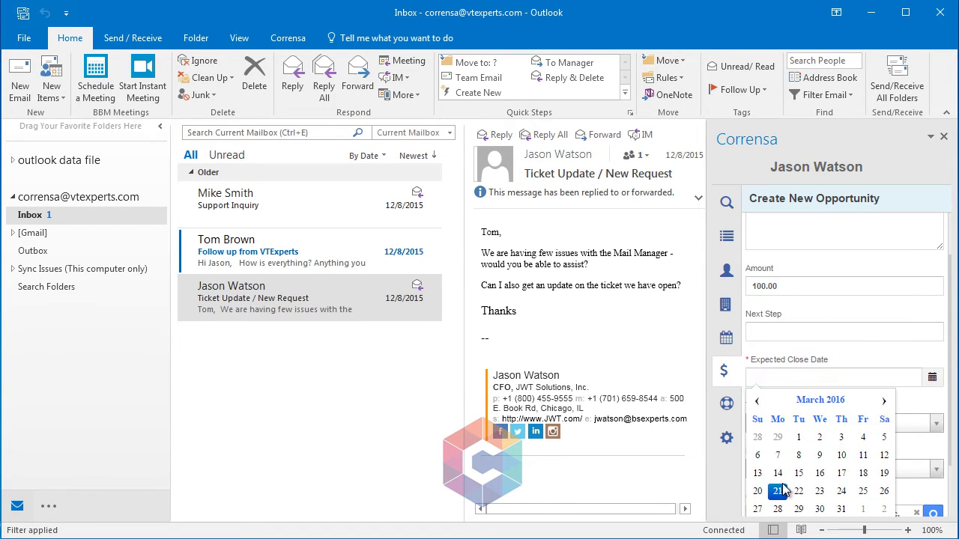
{"action": "left_click", "coordinate": [787, 487]}
{"action": "scroll", "coordinate": [797, 481], "scroll_direction": "down", "scroll_amount": 2}
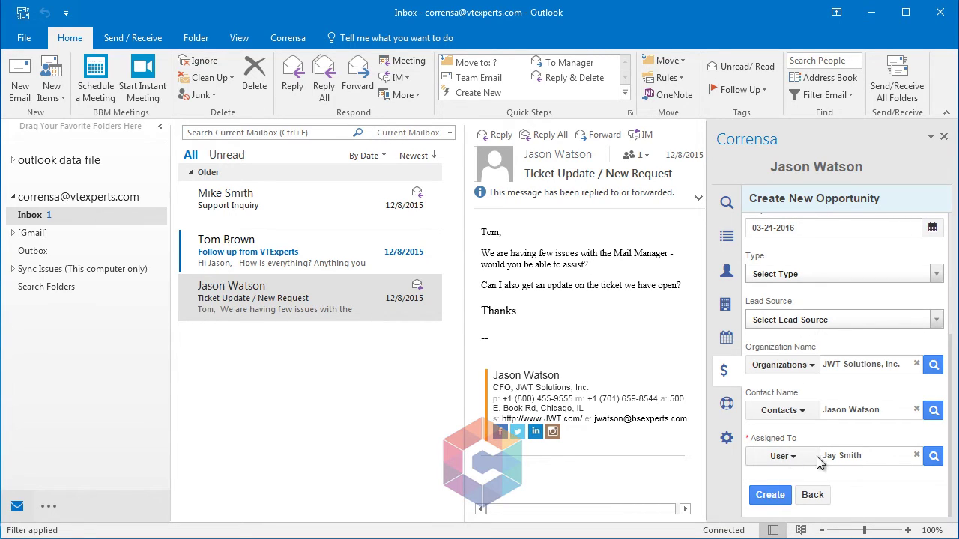
Save the opportunity, confirm it among related opportunities, and list the related tickets TT23 to TT33.
{"action": "left_click", "coordinate": [774, 495]}
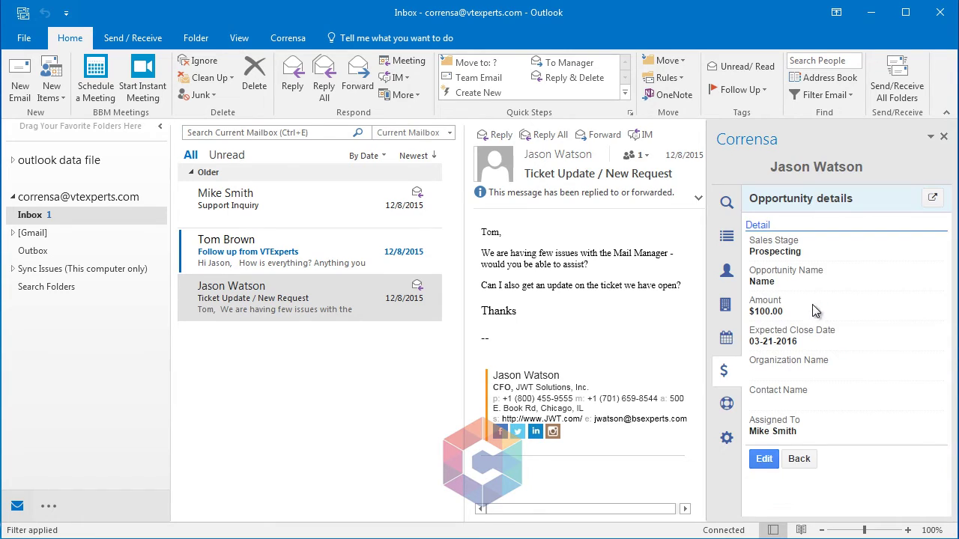
{"action": "left_click", "coordinate": [738, 370]}
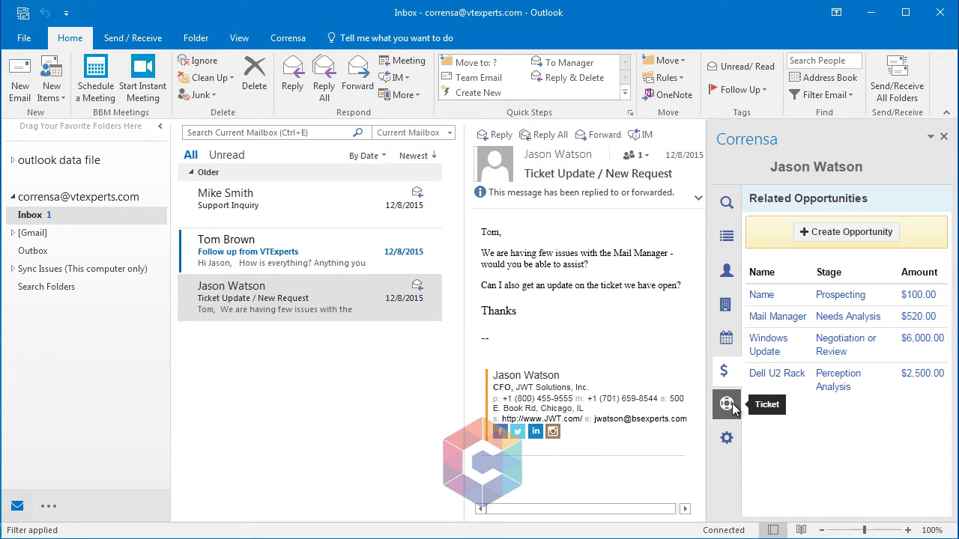
{"action": "left_click", "coordinate": [726, 405]}
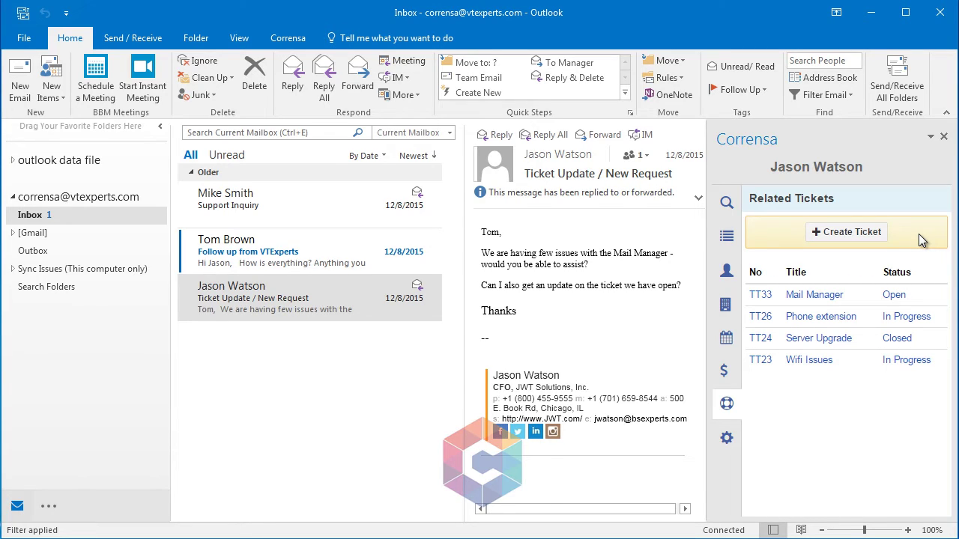
Create ticket TT44 'Sample Ticket' with status In Progress and category Big Problem.
{"action": "left_click", "coordinate": [874, 234]}
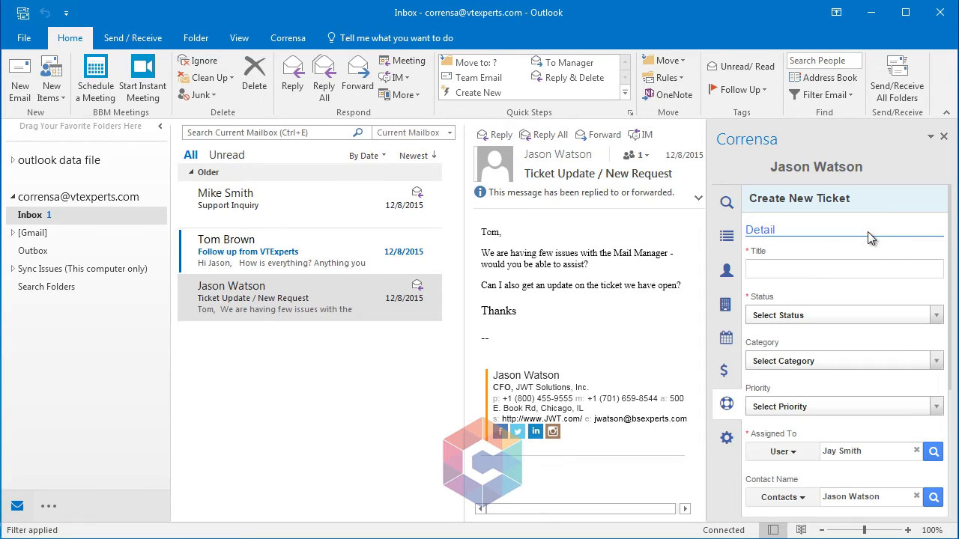
{"action": "left_click", "coordinate": [815, 274]}
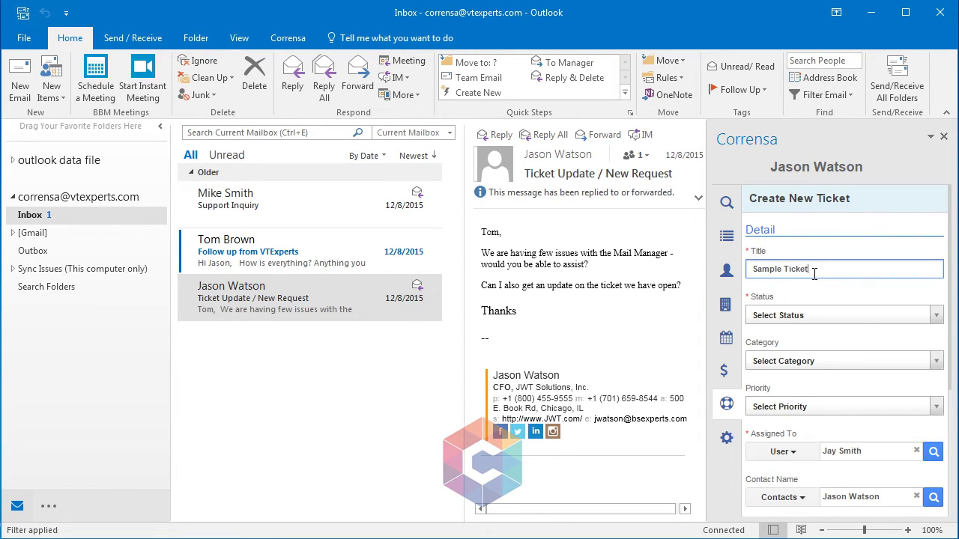
{"action": "left_click", "coordinate": [817, 316]}
{"action": "left_click", "coordinate": [796, 368]}
{"action": "left_click", "coordinate": [795, 362]}
{"action": "left_click", "coordinate": [785, 404]}
{"action": "scroll", "coordinate": [824, 413], "scroll_direction": "down", "scroll_amount": 3}
{"action": "scroll", "coordinate": [786, 398], "scroll_direction": "down", "scroll_amount": 3}
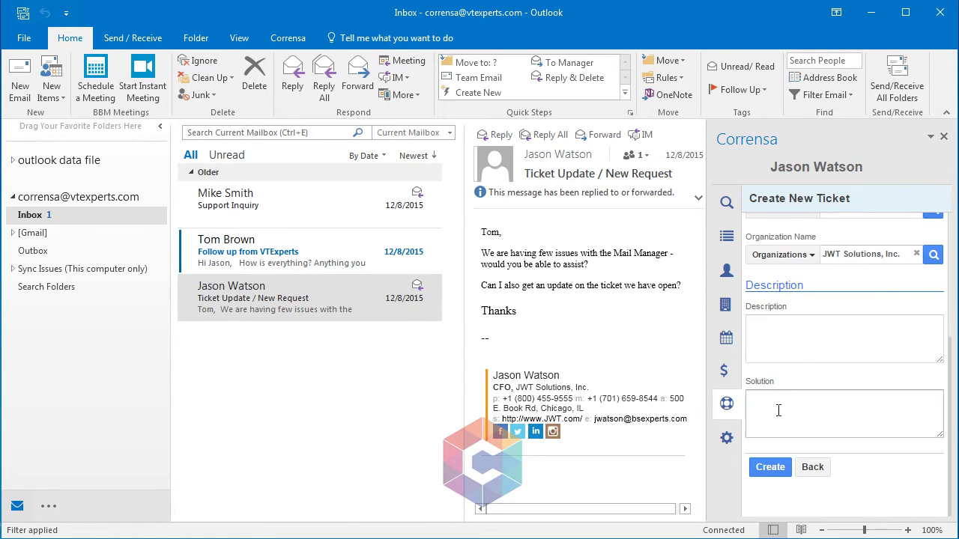
{"action": "left_click", "coordinate": [770, 468]}
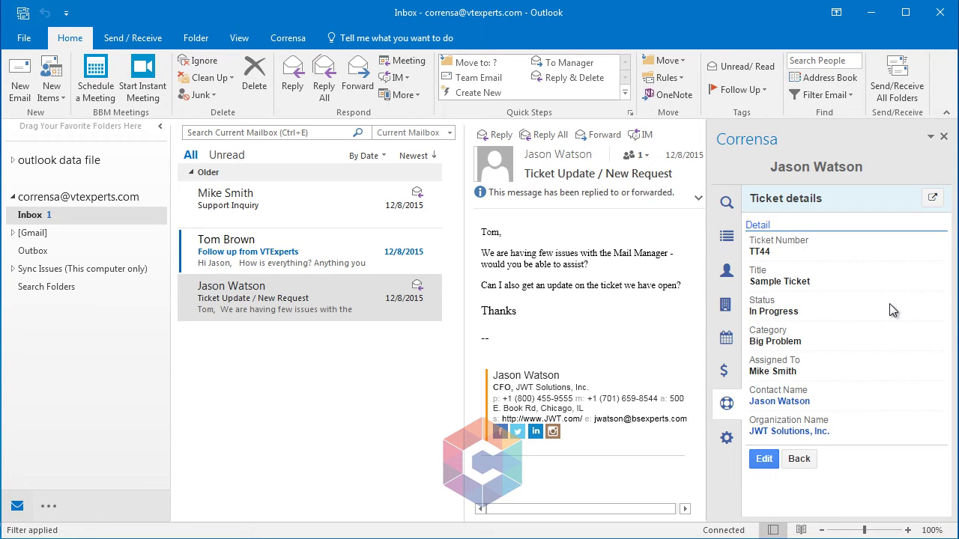
Search the Corrensa CRM box by a contact's first name, returning one VTExperts, Inc. contact.
{"action": "left_click", "coordinate": [726, 203]}
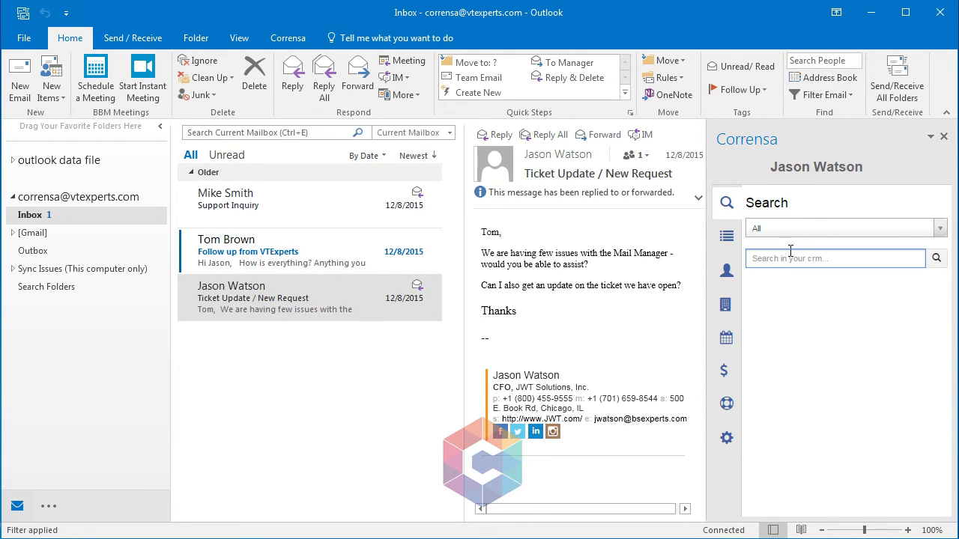
{"action": "type", "text": "John"}
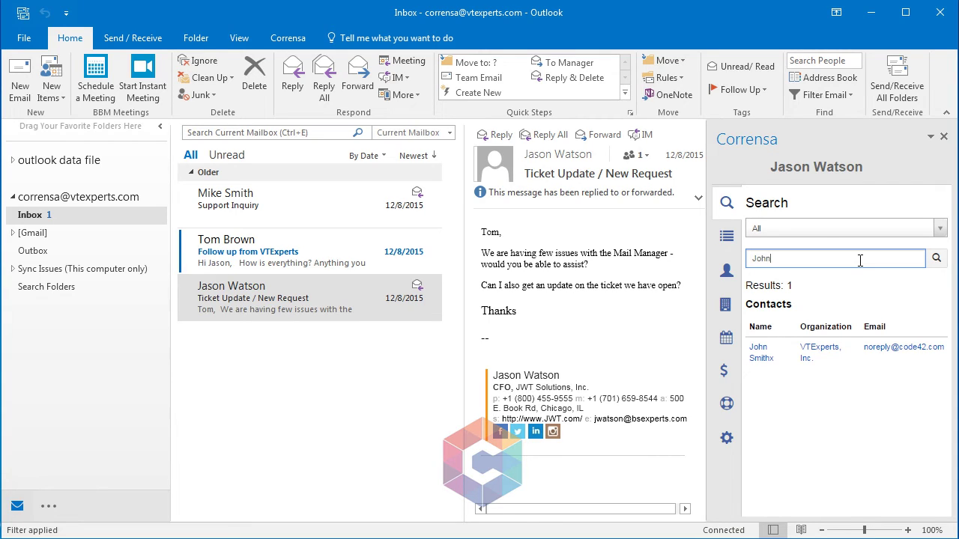
Start a new CRM lead prefilled from the Support Inquiry email's sender.
{"action": "left_click", "coordinate": [256, 196]}
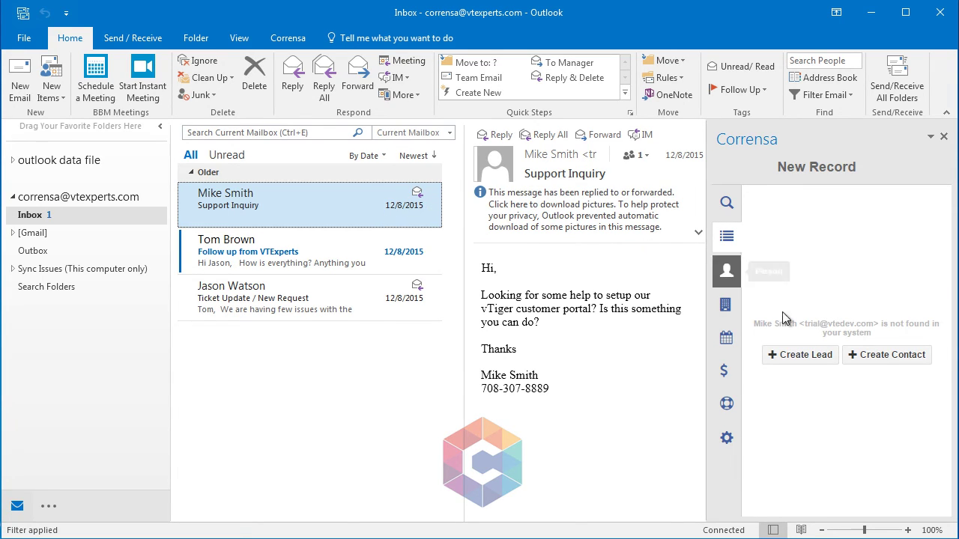
{"action": "left_click", "coordinate": [801, 360]}
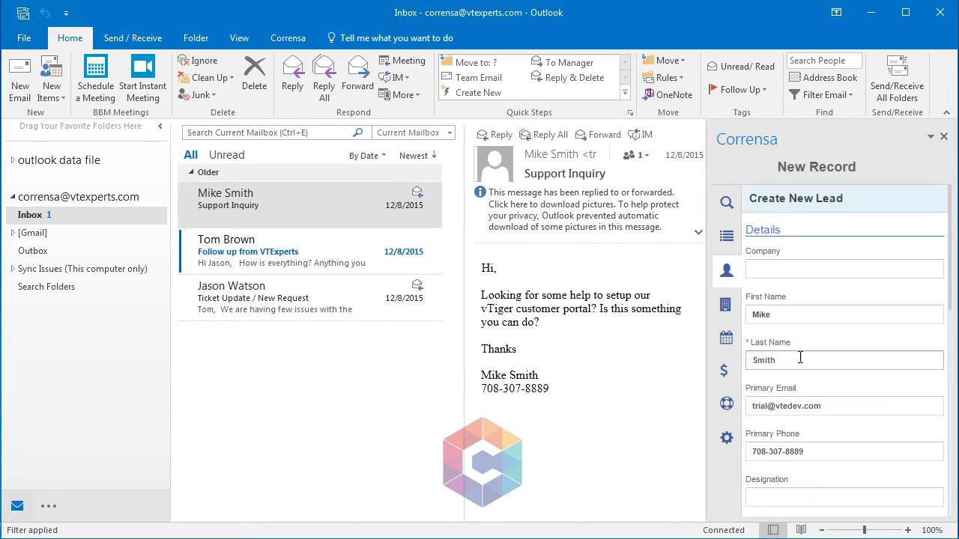
{"action": "left_click", "coordinate": [793, 317]}
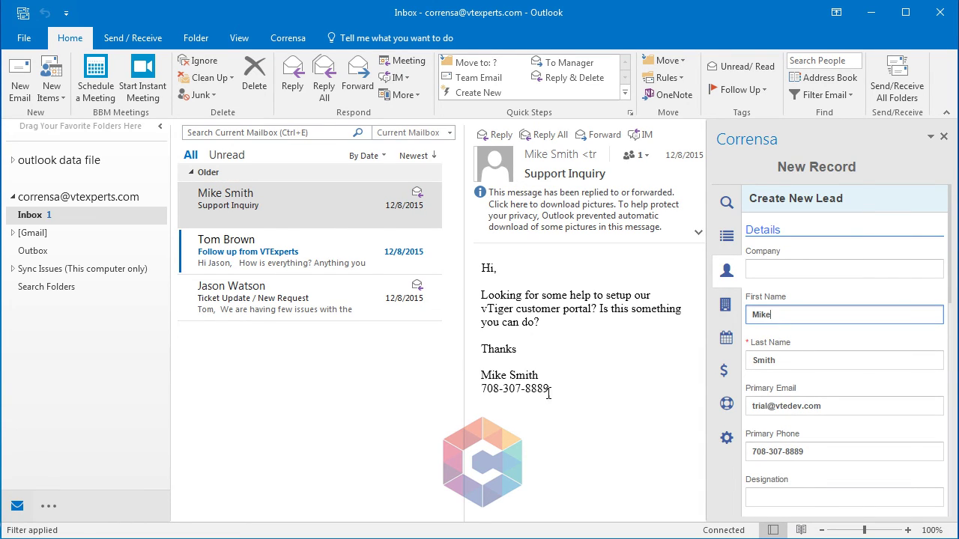
Set the new lead's source to Employee and its status to Cold.
{"action": "left_click_drag", "start_coordinate": [951, 280], "coordinate": [944, 375]}
{"action": "left_click", "coordinate": [850, 318]}
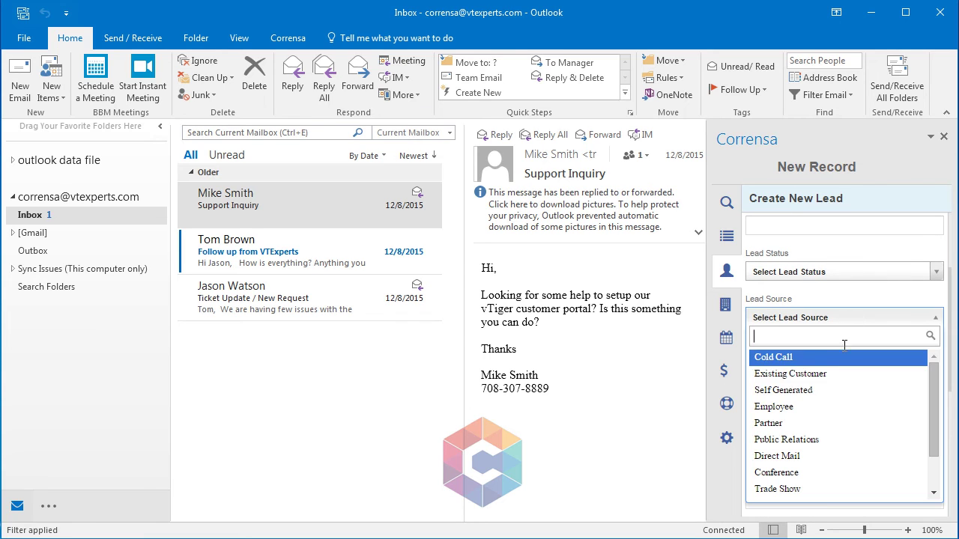
{"action": "left_click", "coordinate": [815, 410]}
{"action": "left_click", "coordinate": [814, 272]}
{"action": "left_click", "coordinate": [811, 329]}
{"action": "left_click", "coordinate": [937, 317]}
{"action": "scroll", "coordinate": [862, 375], "scroll_direction": "down", "scroll_amount": 5}
{"action": "scroll", "coordinate": [818, 484], "scroll_direction": "down", "scroll_amount": 3}
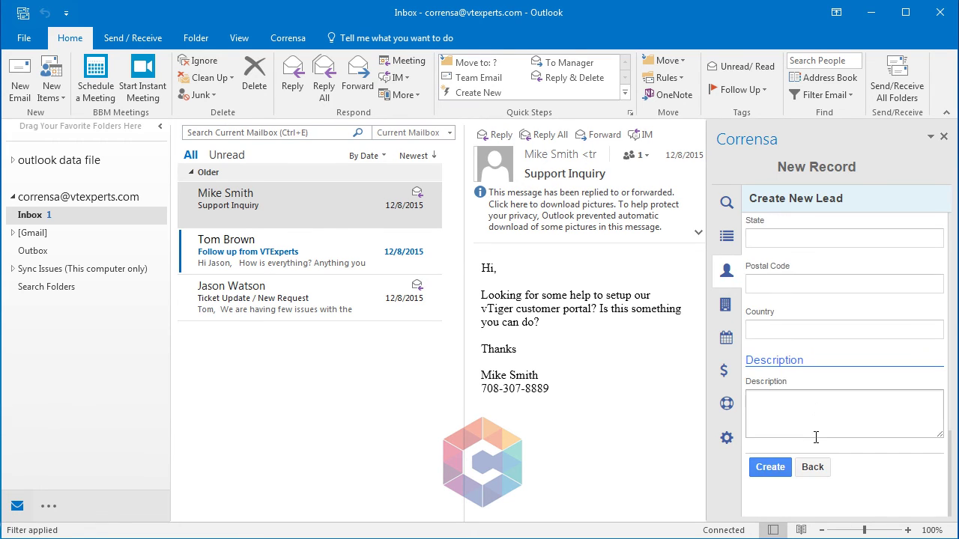
Create the lead, then hide and re-show the Corrensa pane to display its Cold/Employee summary.
{"action": "left_click", "coordinate": [774, 469]}
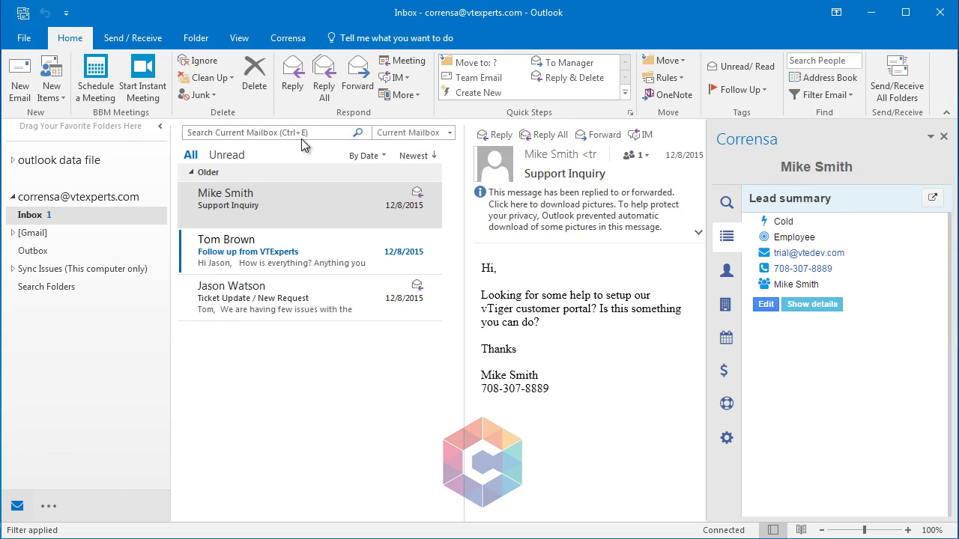
{"action": "left_click", "coordinate": [289, 39]}
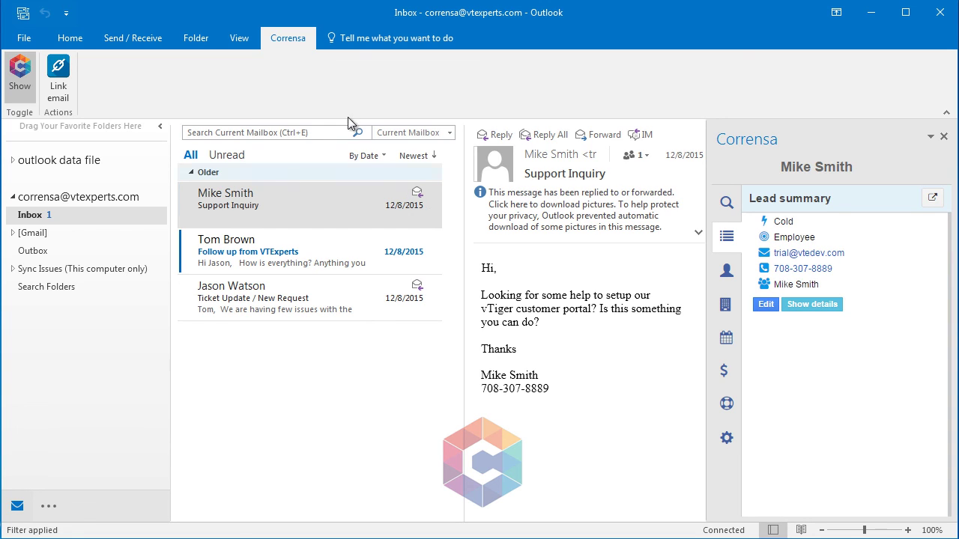
{"action": "left_click", "coordinate": [17, 81]}
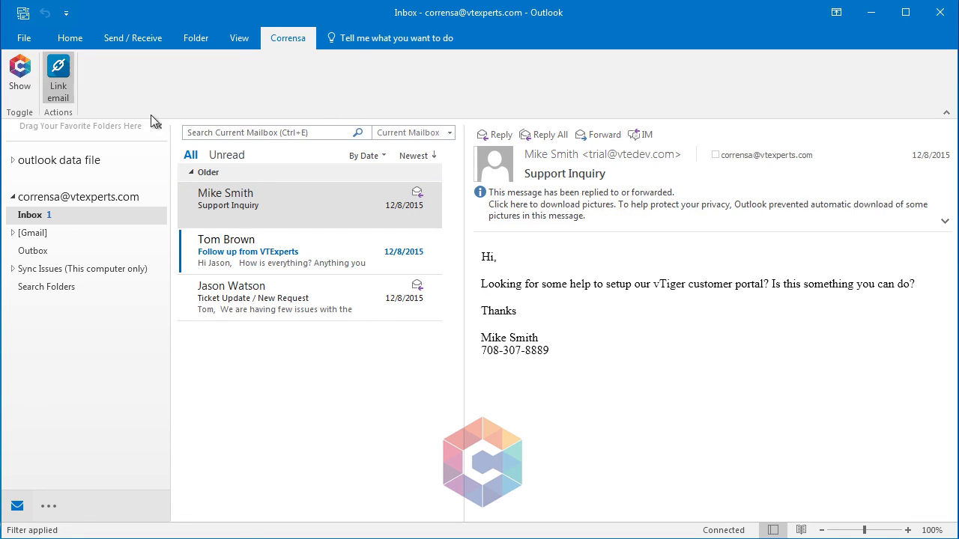
{"action": "left_click", "coordinate": [18, 69]}
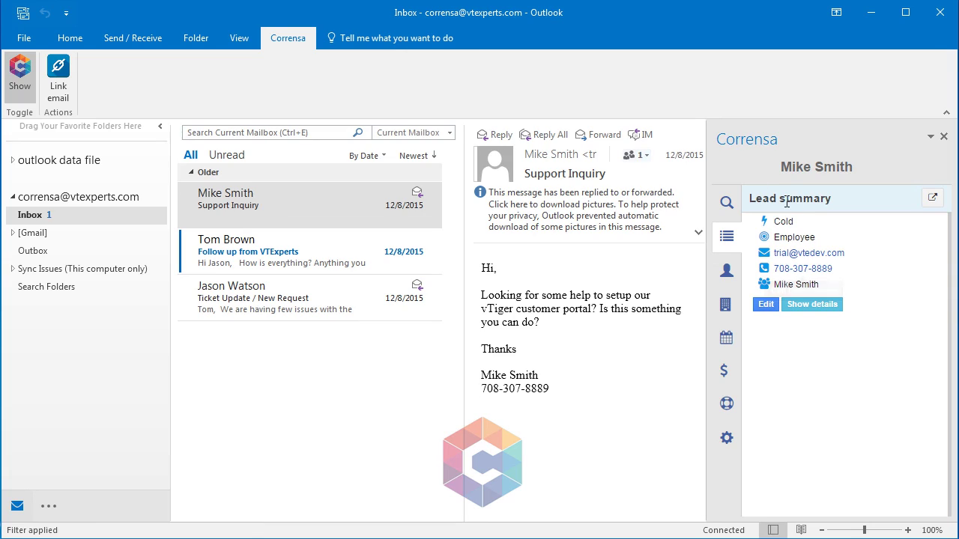